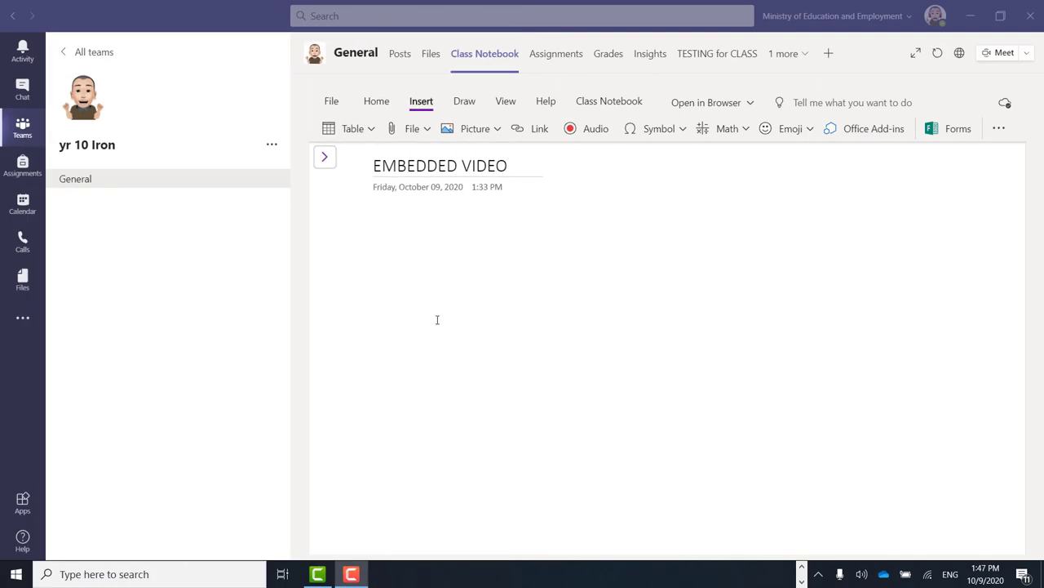
Browse the Teams notebook's Insert options (more, files, pictures) without choosing any.
left_click(421, 101)
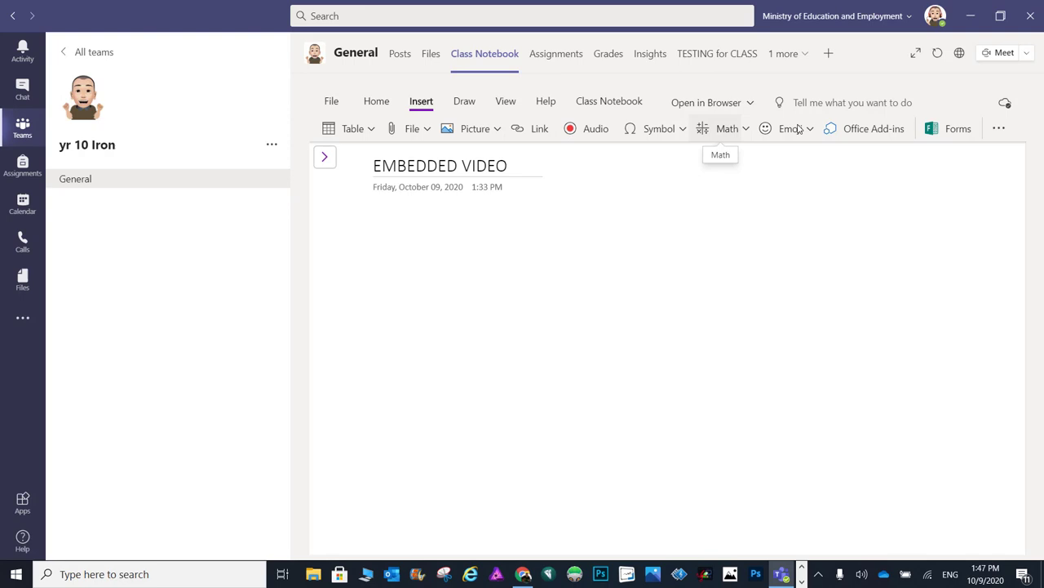
left_click(997, 129)
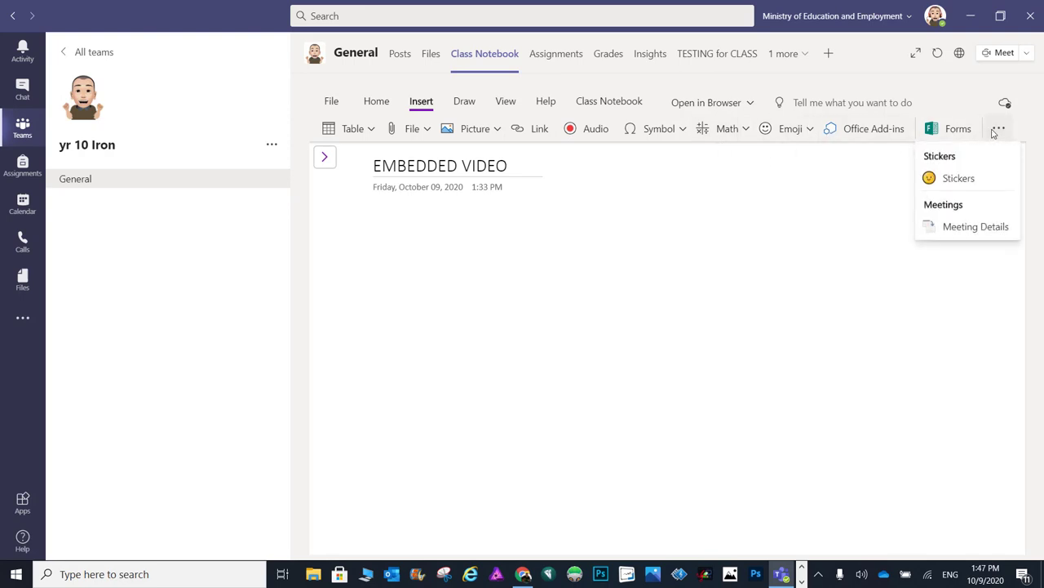
left_click(997, 129)
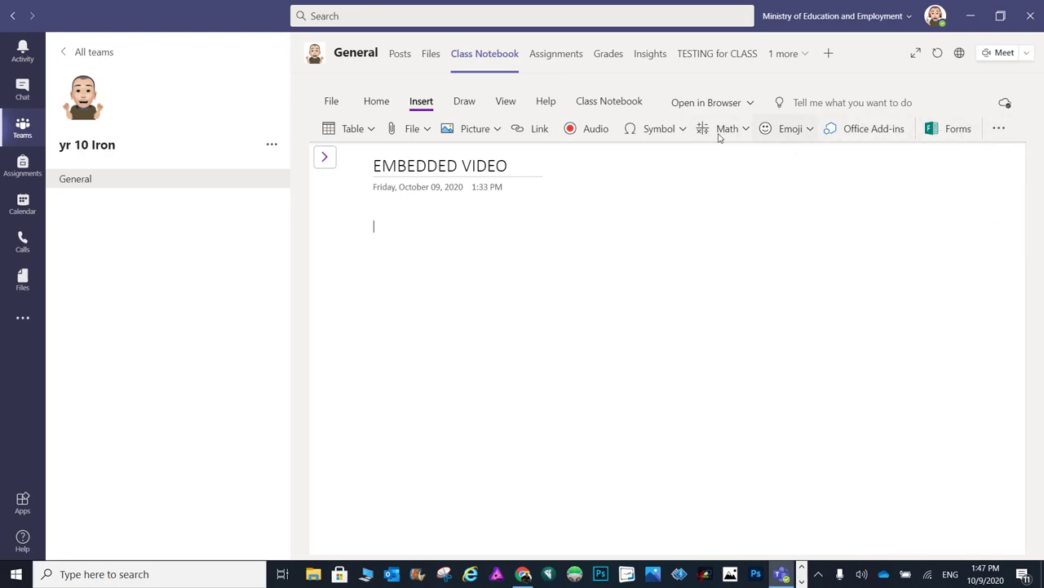
left_click(428, 128)
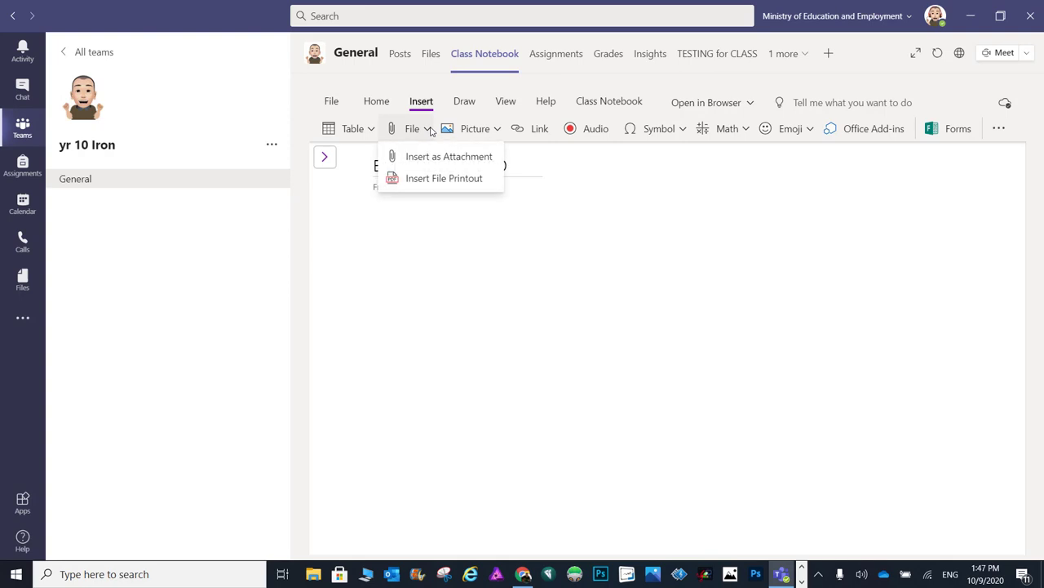
left_click(431, 131)
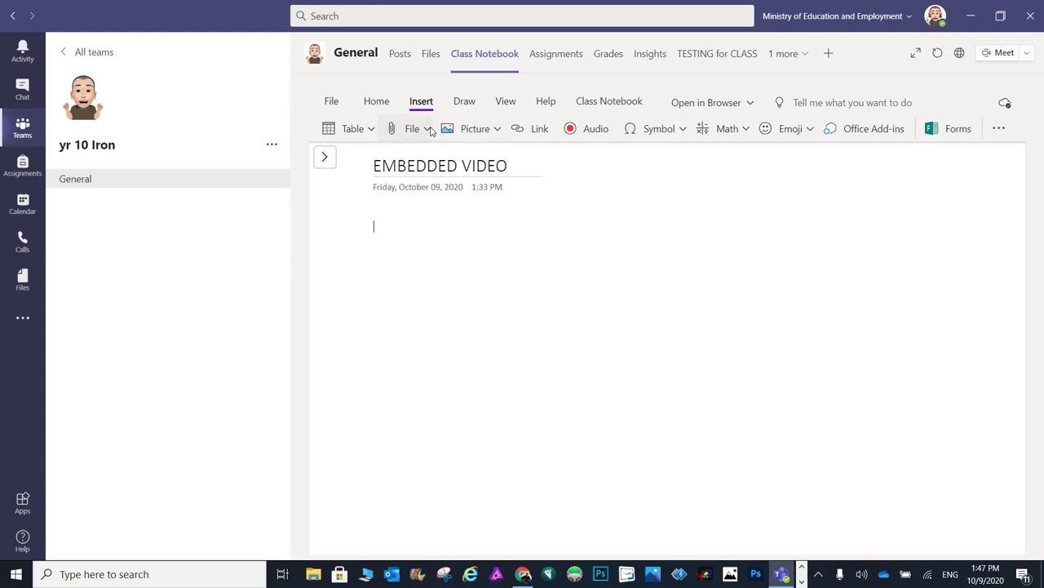
left_click(498, 131)
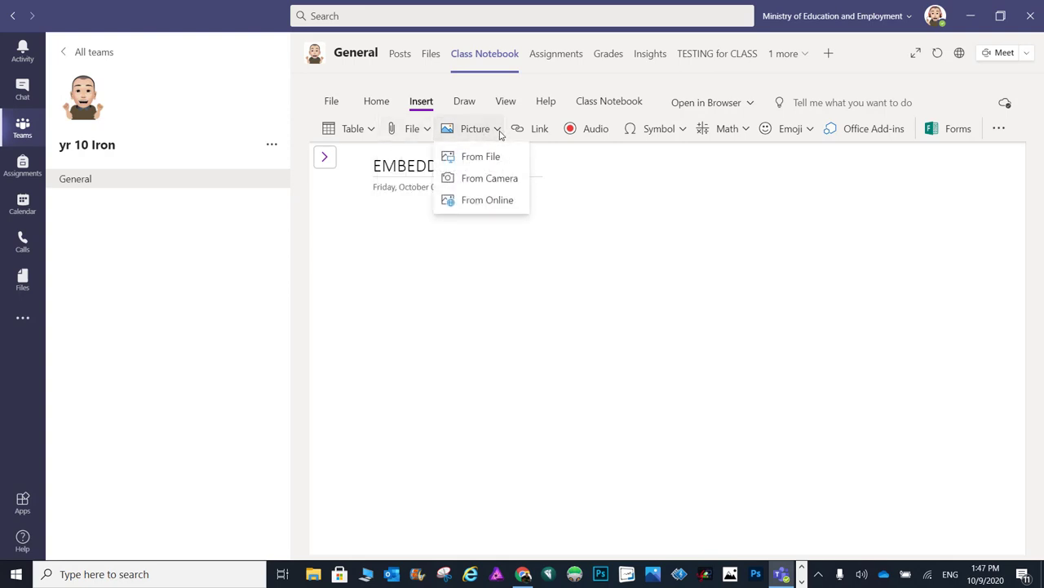
left_click(499, 130)
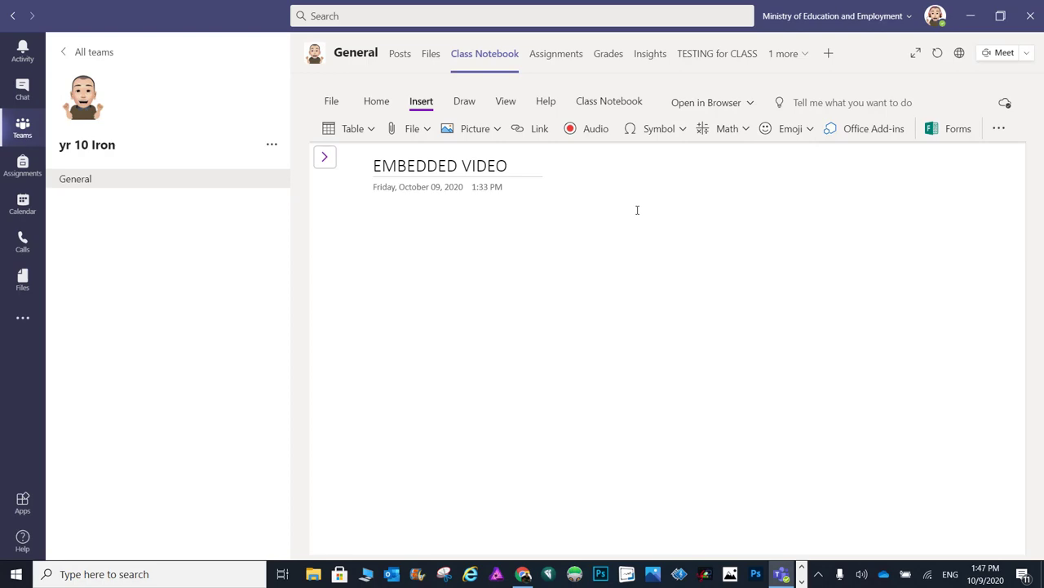
Open the EMBEDDED VIDEO page in the OneNote desktop app via Open in Desktop App.
left_click(752, 103)
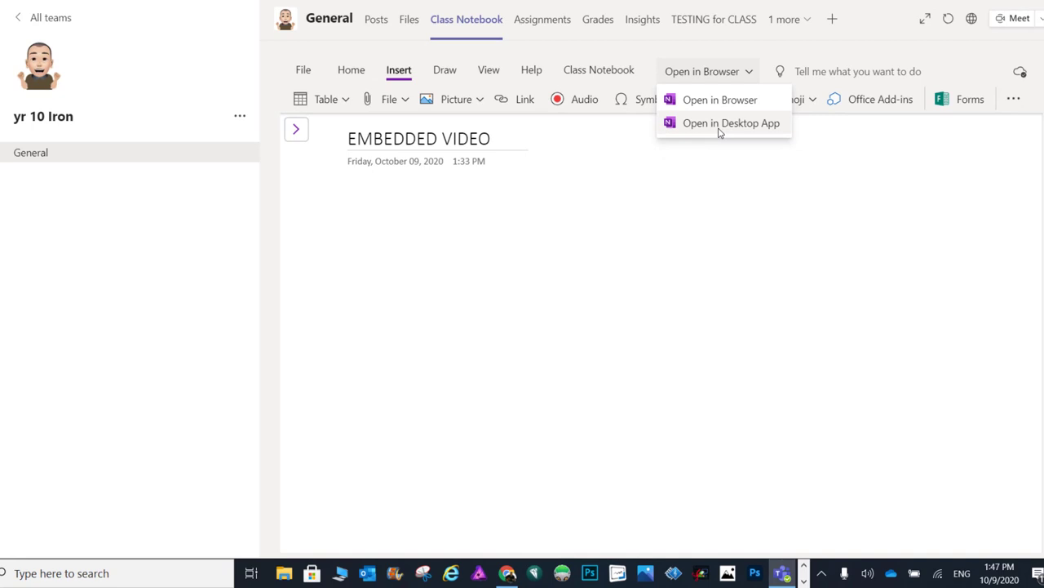
left_click(720, 127)
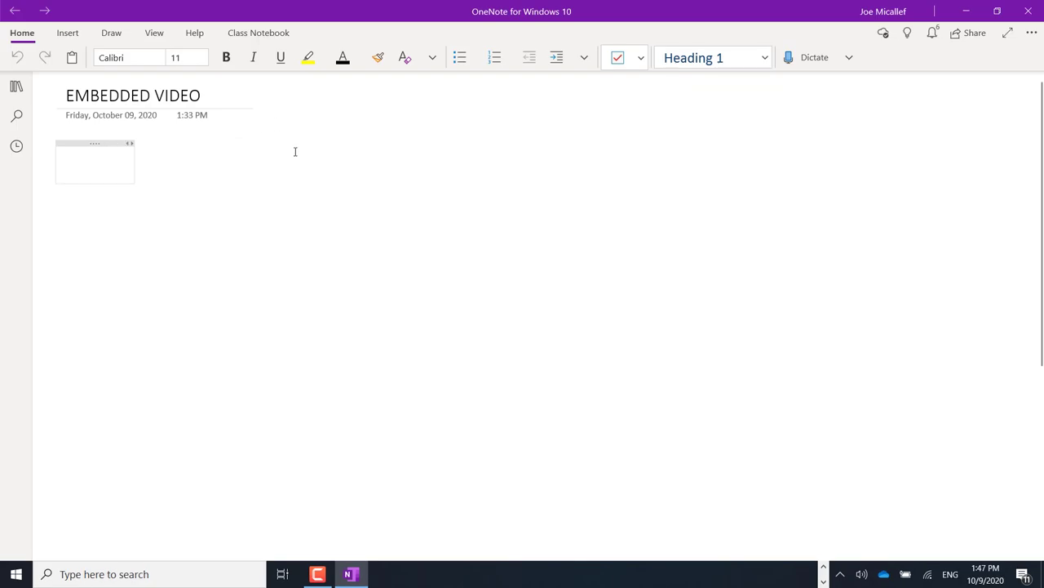
Start inserting an online video, bringing up the Insert Online Video dialog.
left_click(70, 33)
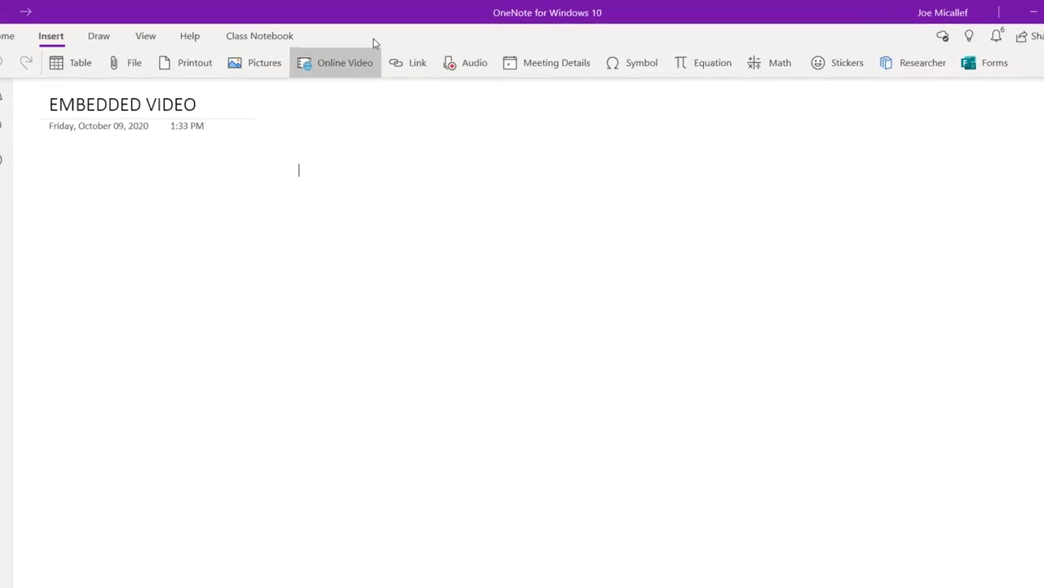
left_click(451, 132)
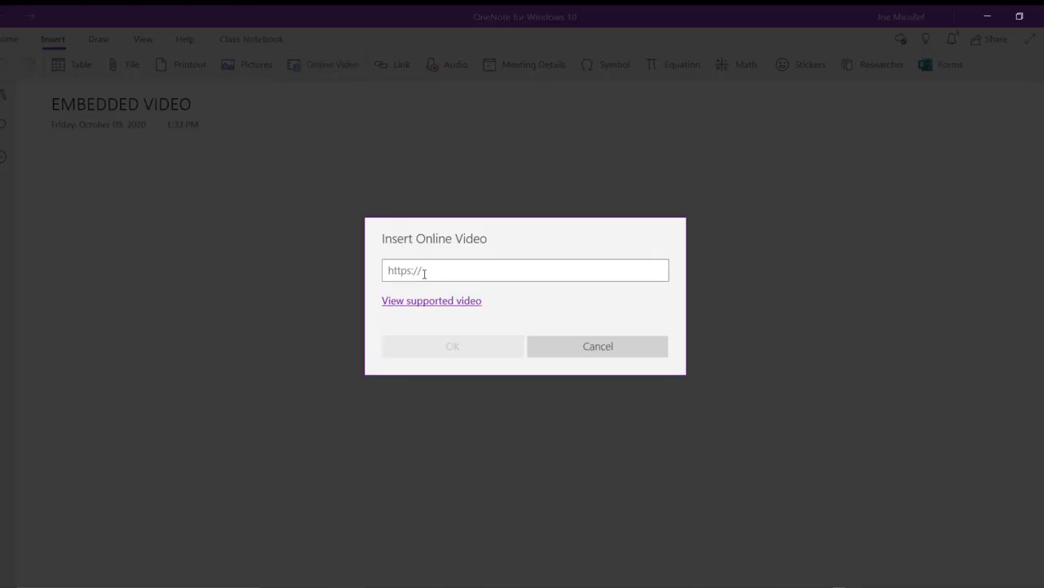
Paste the YouTube link, embed the '1. Image types' video, and close OneNote.
key("ctrl+v")
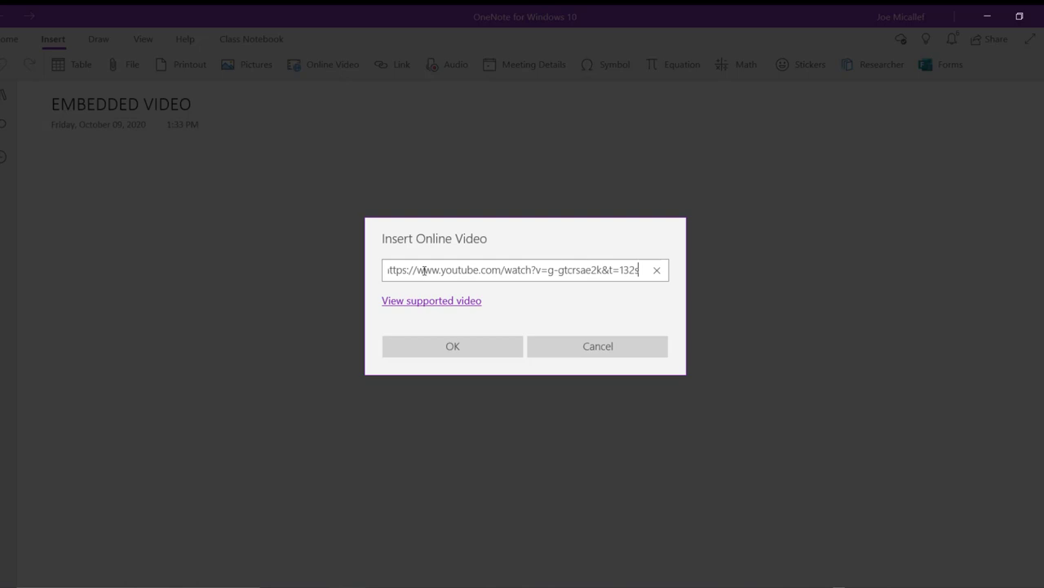
left_click(470, 346)
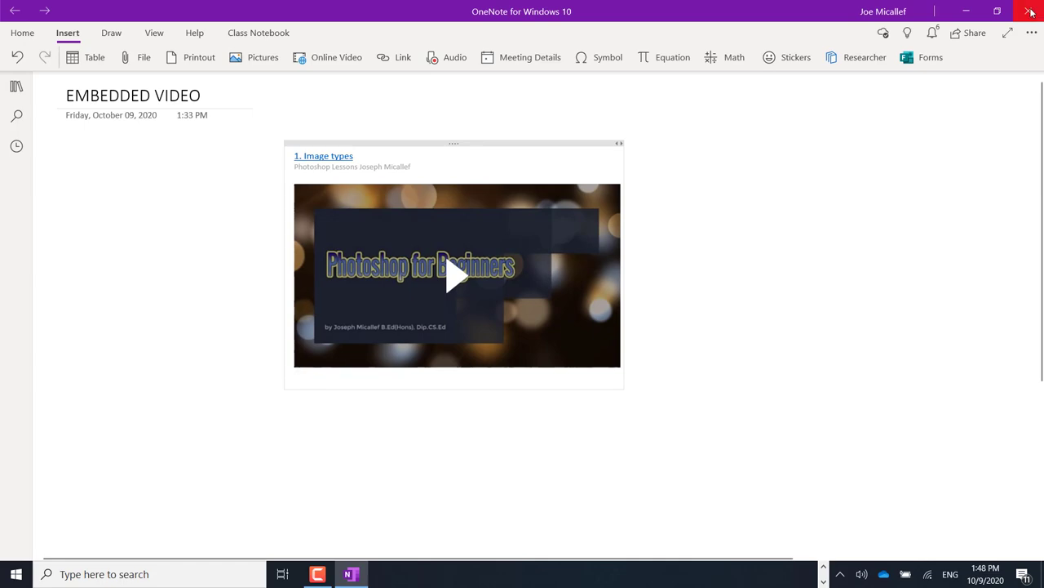
left_click(1031, 11)
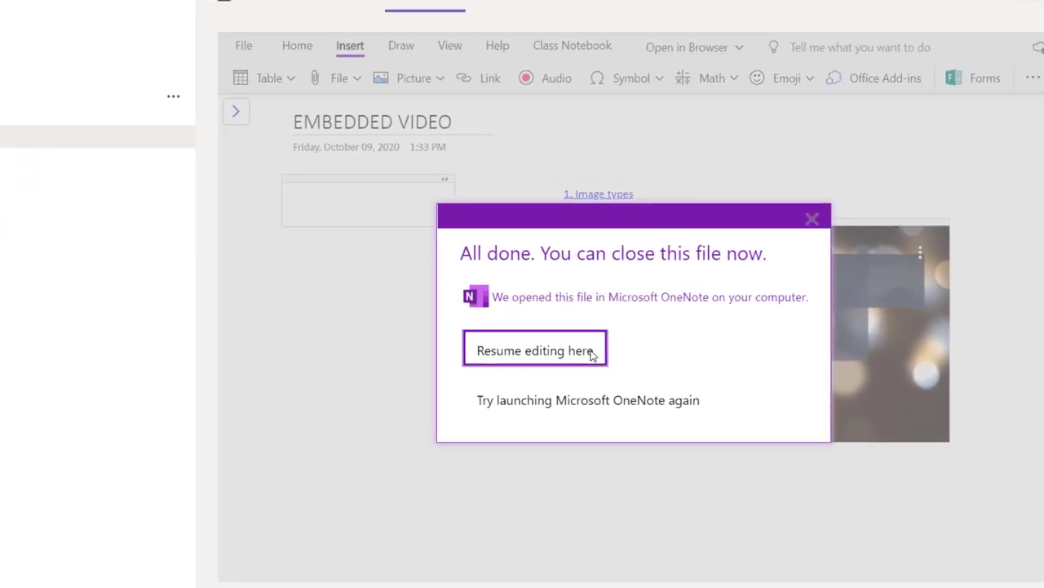
Resume editing in Teams so the page with the embedded video shows.
left_click(594, 353)
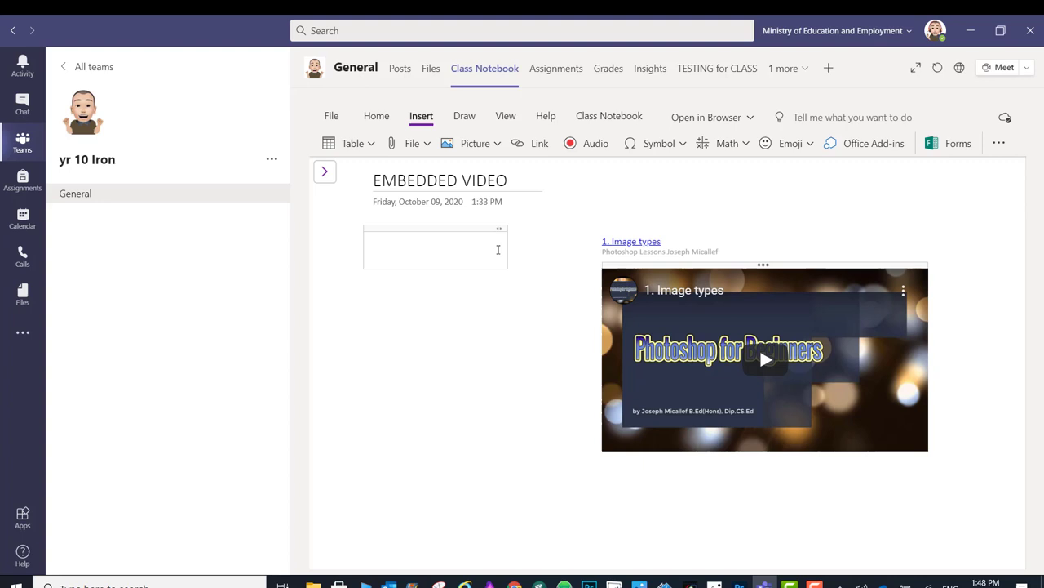
left_click(498, 250)
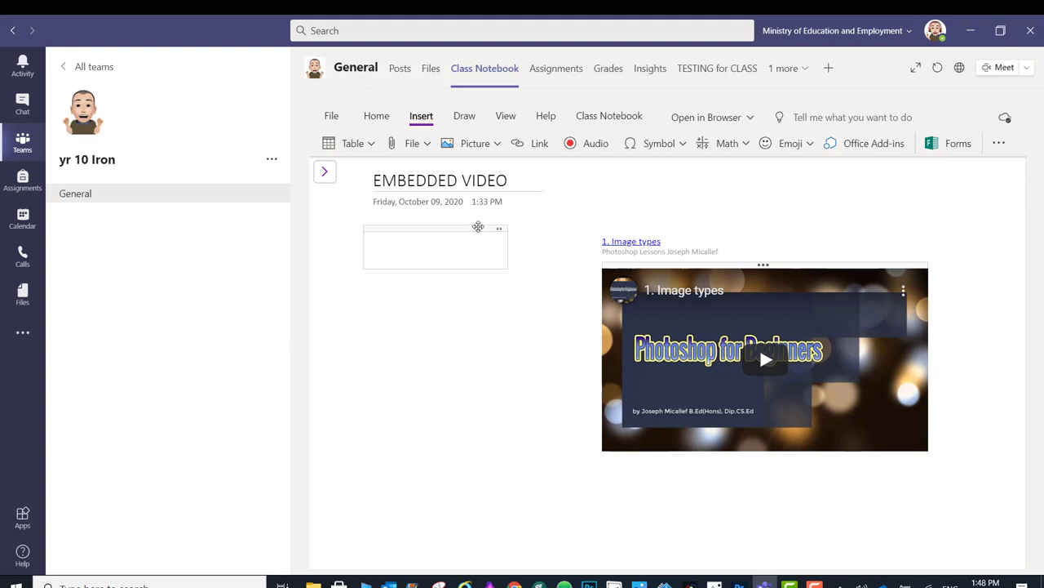